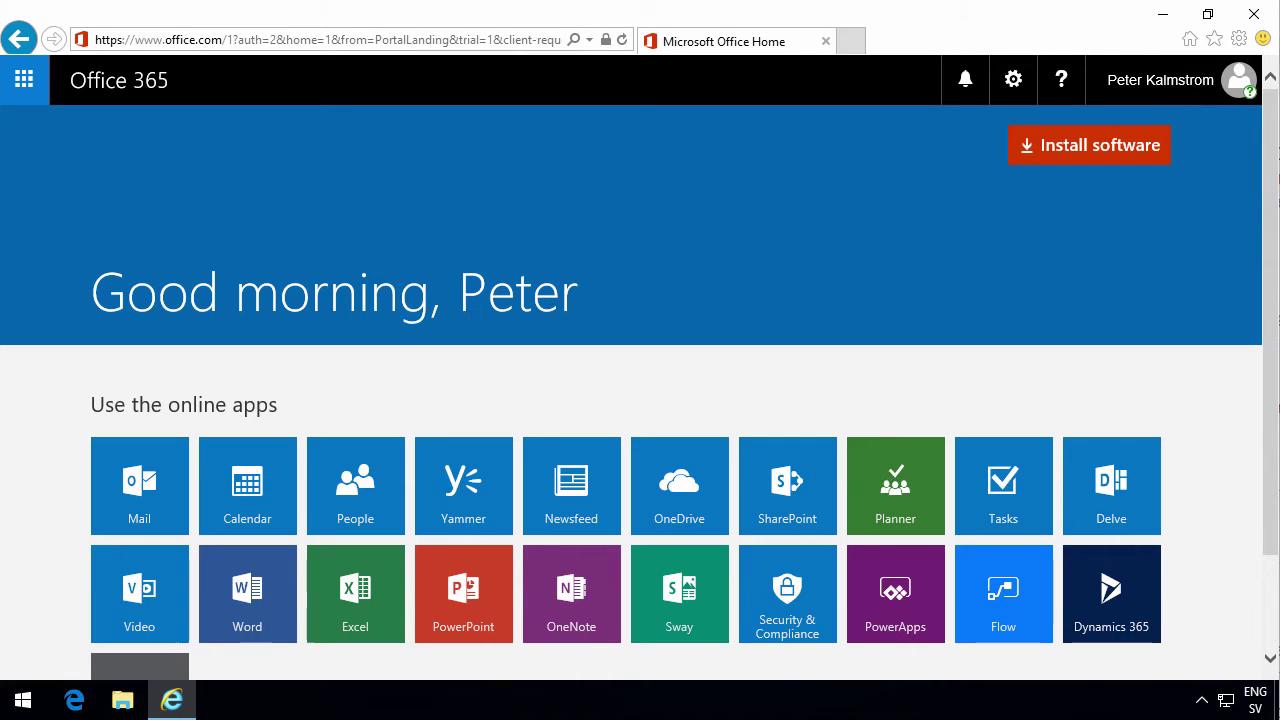
Open the Mail tile to bring up the Outlook on the web Inbox, then open Start
{"action": "left_click", "coordinate": [152, 492]}
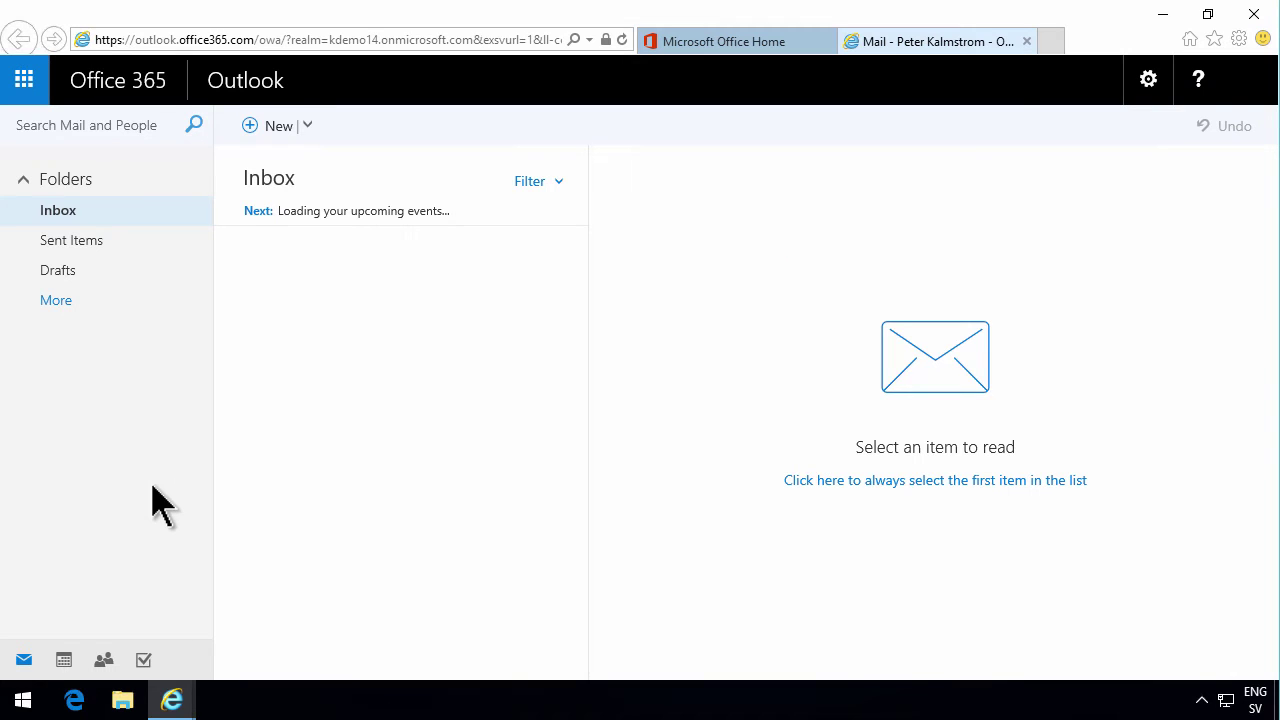
{"action": "left_click", "coordinate": [22, 703]}
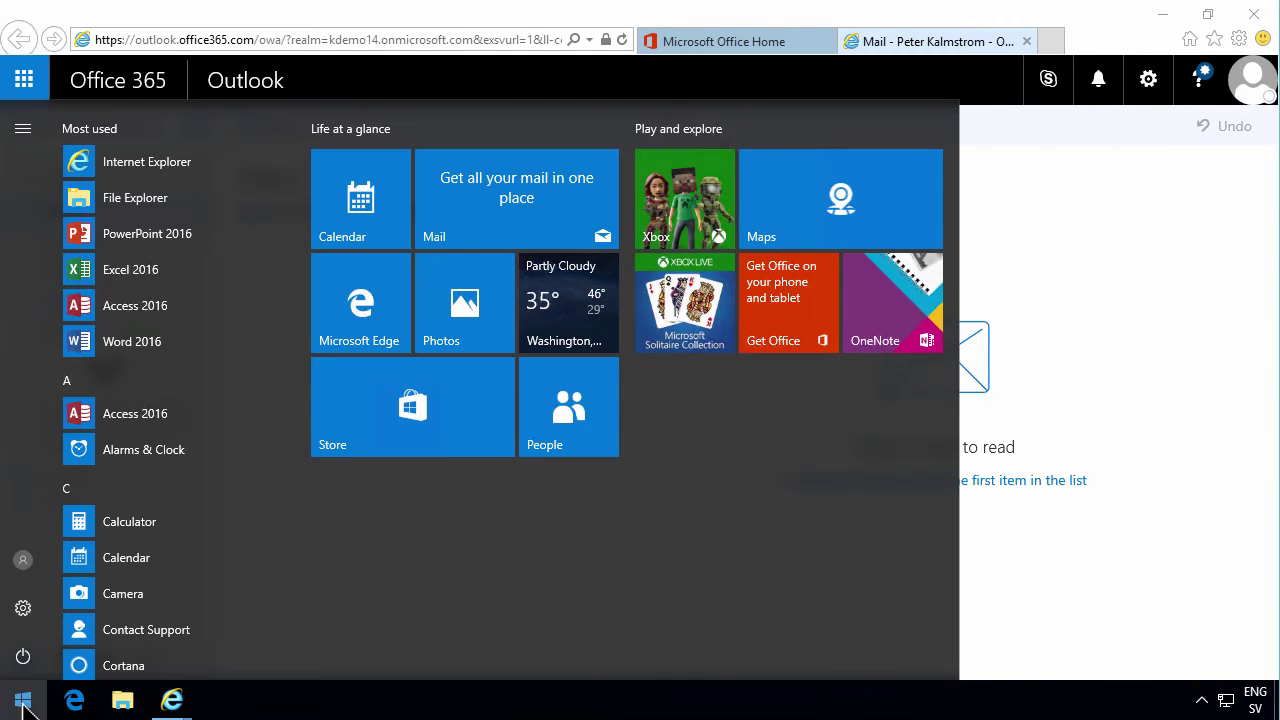
Search Start for 'outlook' and launch the Outlook 2016 desktop app
{"action": "type", "text": "outlook"}
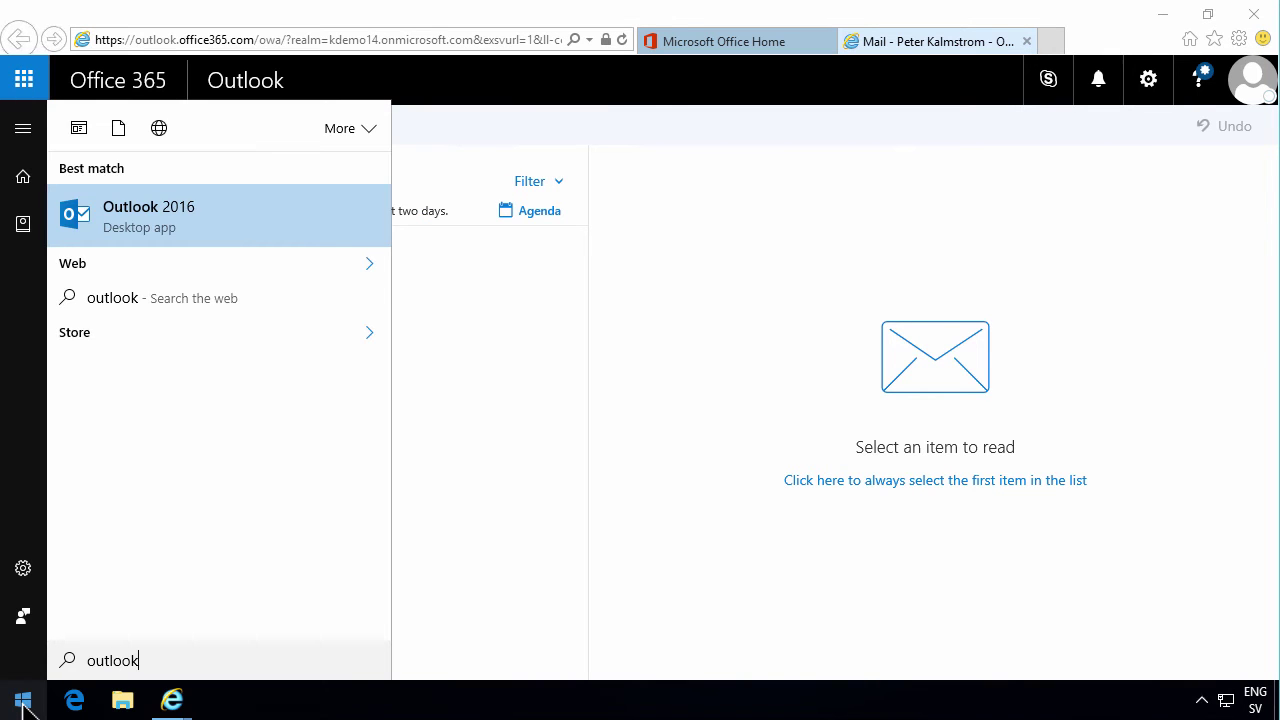
{"action": "key", "text": "Return"}
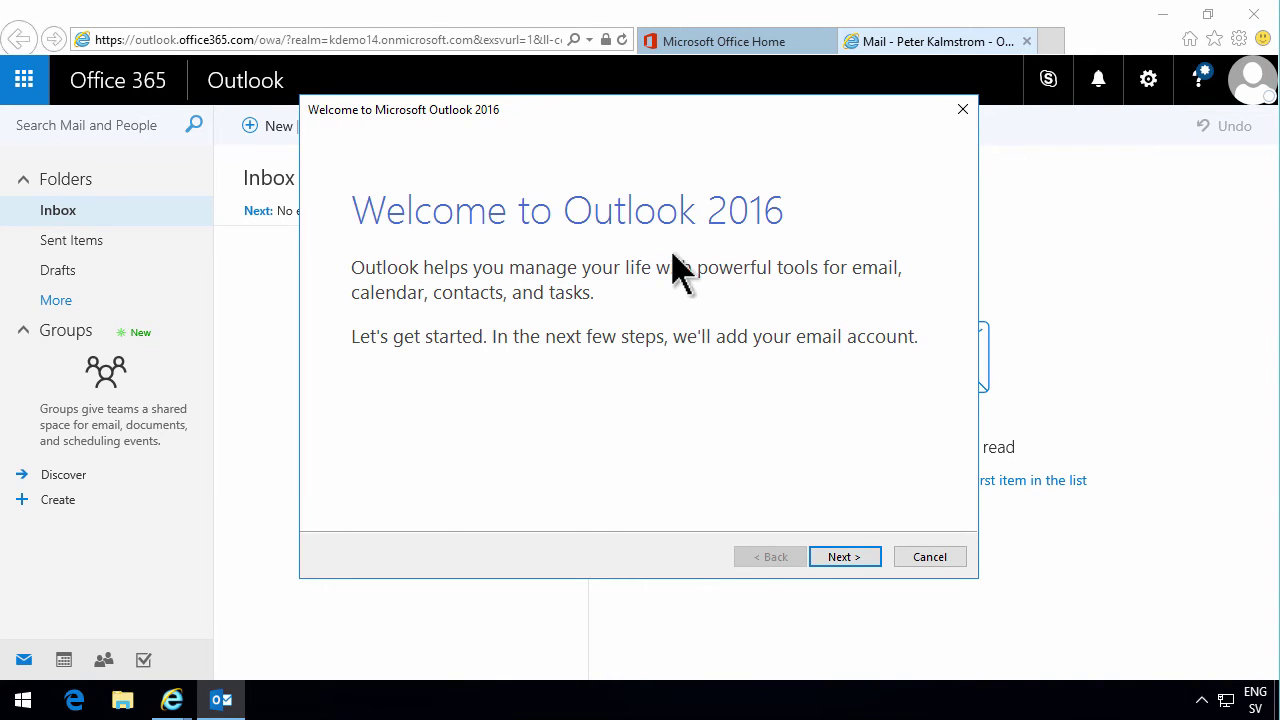
Add the Office 365 account with name, address and password, remembering the credentials
{"action": "left_click", "coordinate": [843, 557]}
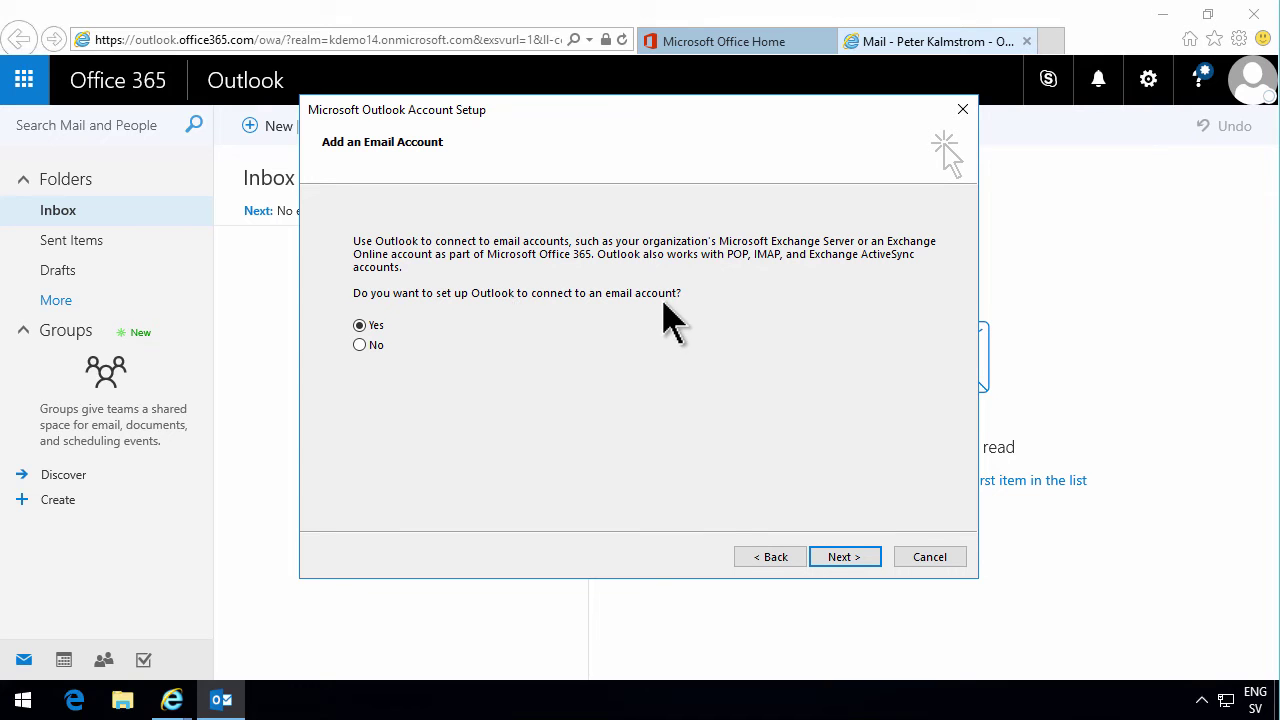
{"action": "left_click", "coordinate": [832, 558]}
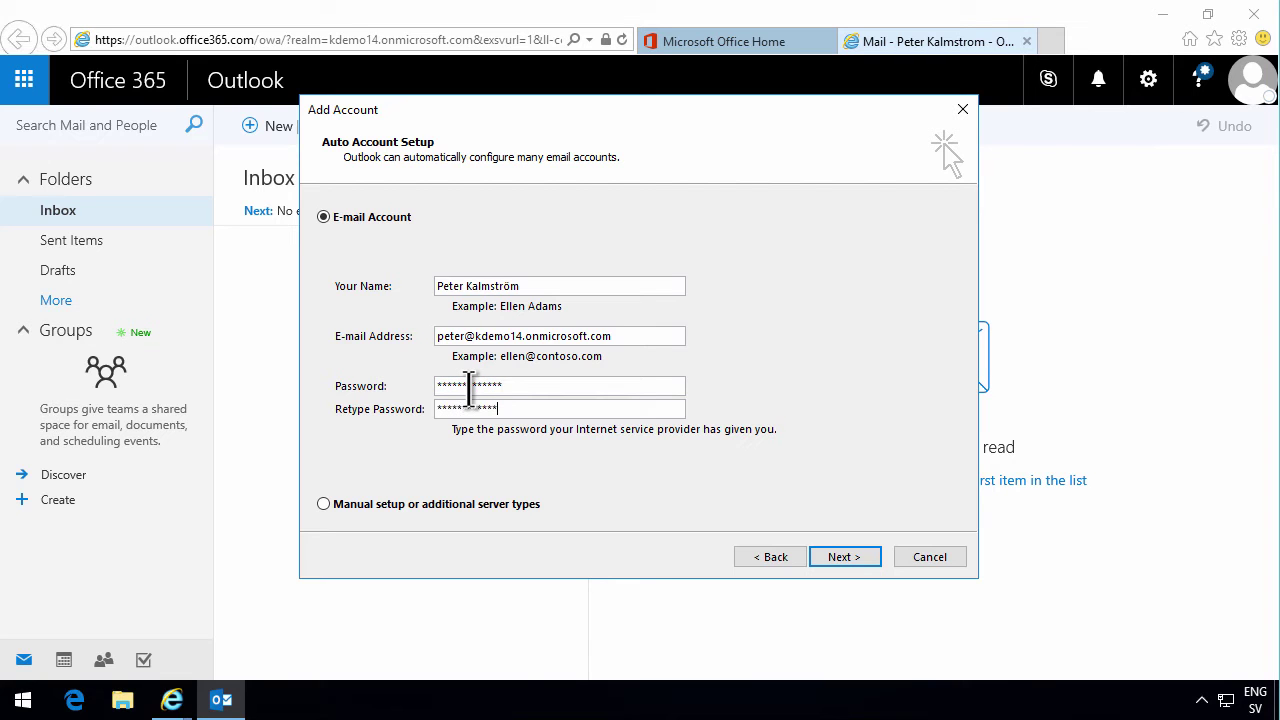
{"action": "left_click", "coordinate": [840, 561]}
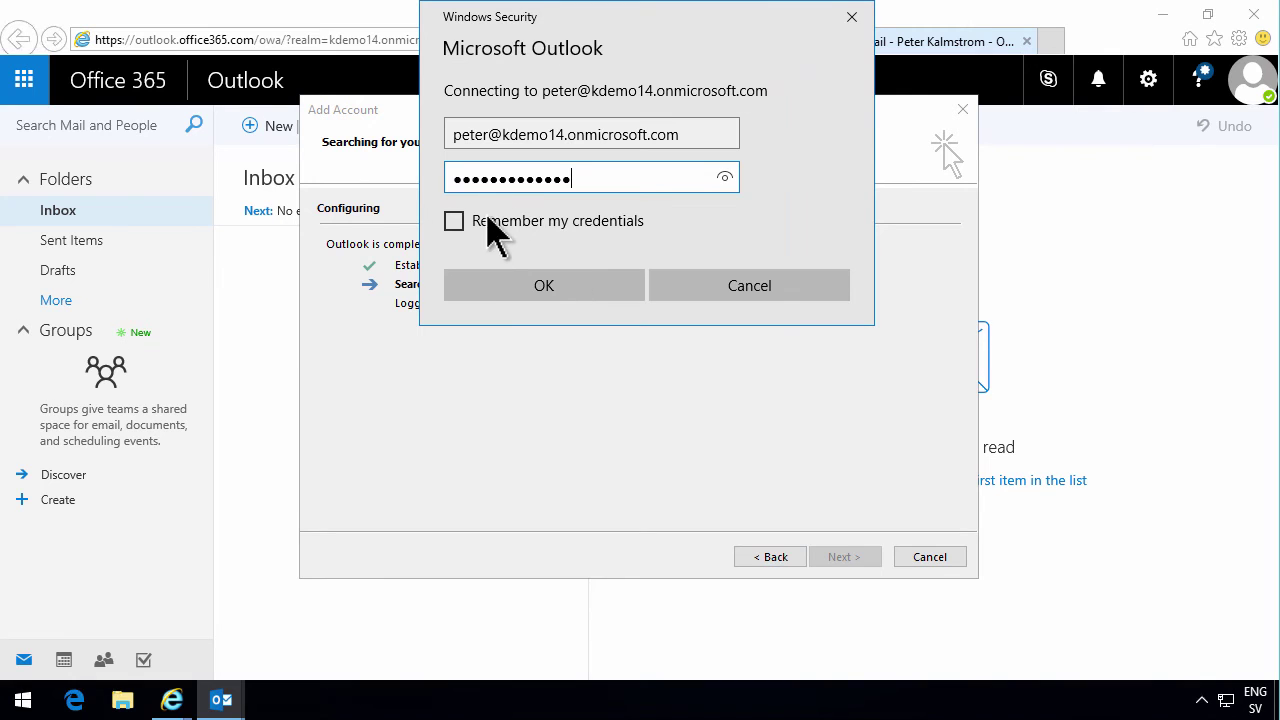
{"action": "left_click", "coordinate": [484, 221]}
{"action": "left_click", "coordinate": [587, 285]}
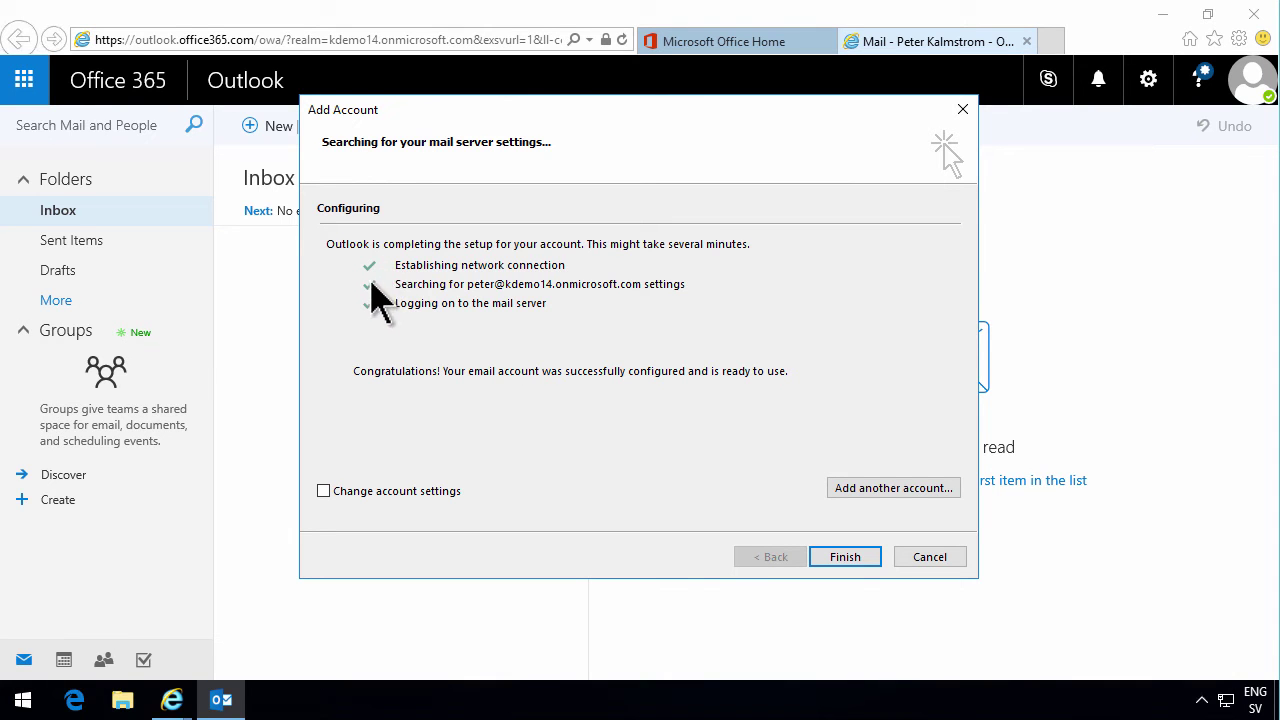
{"action": "left_click", "coordinate": [837, 558]}
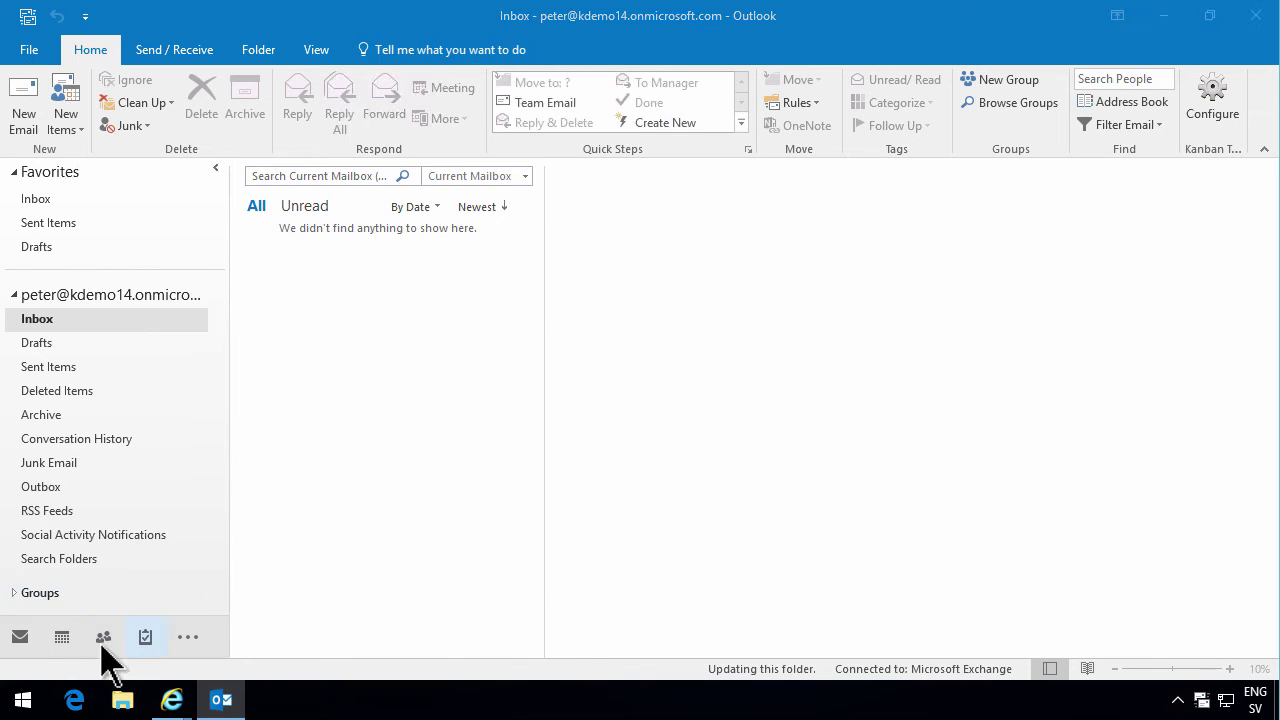
Review the Exchange account under File > Account Settings, then close the Outlook desktop app
{"action": "left_click", "coordinate": [30, 50]}
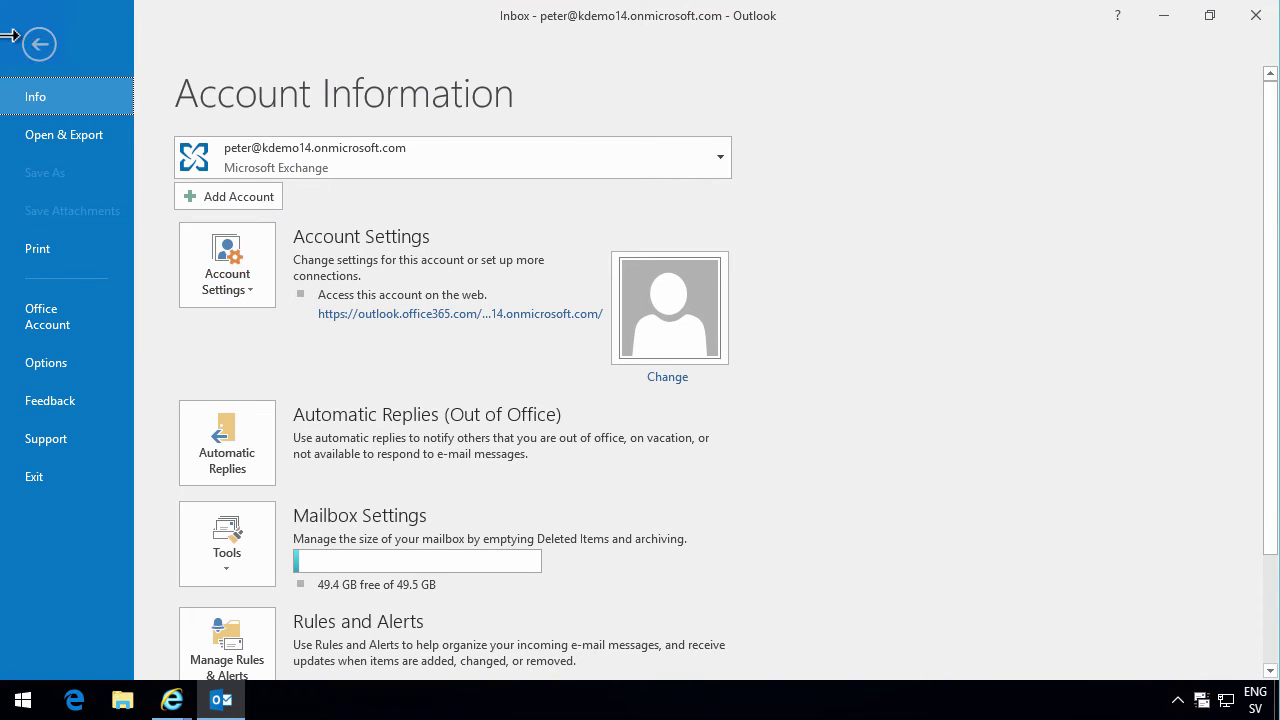
{"action": "left_click", "coordinate": [38, 44]}
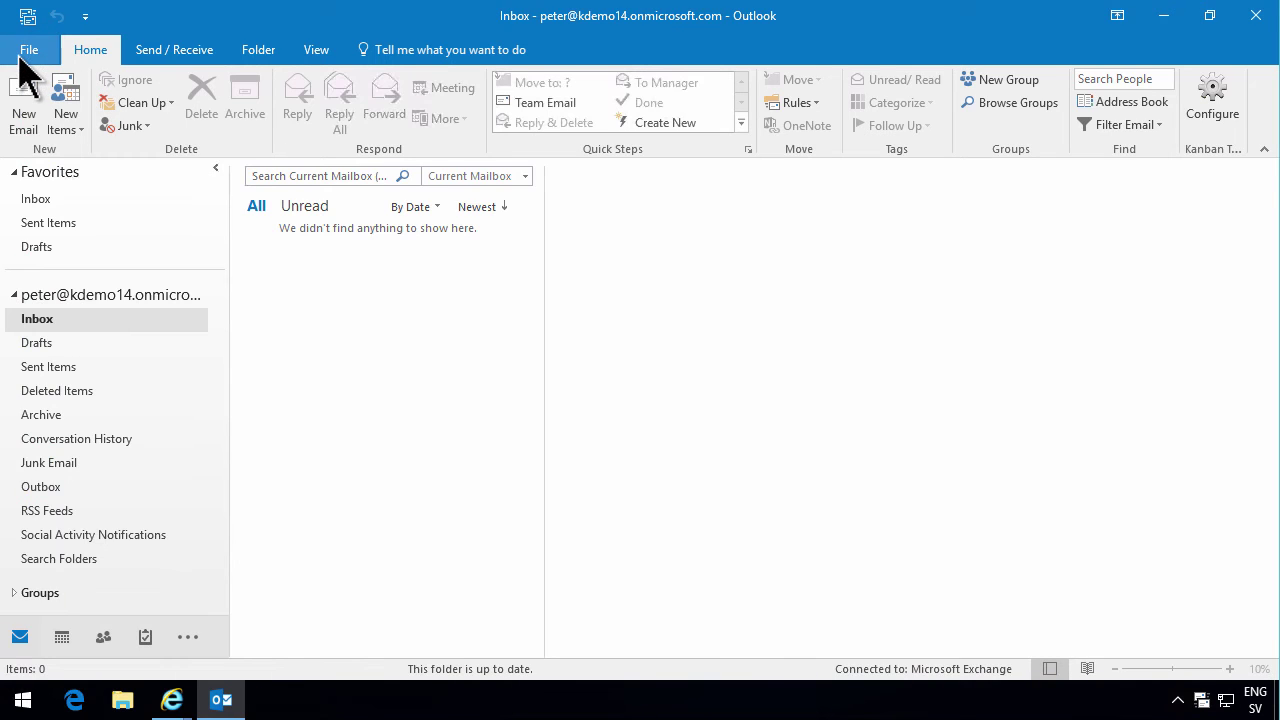
{"action": "left_click", "coordinate": [22, 52]}
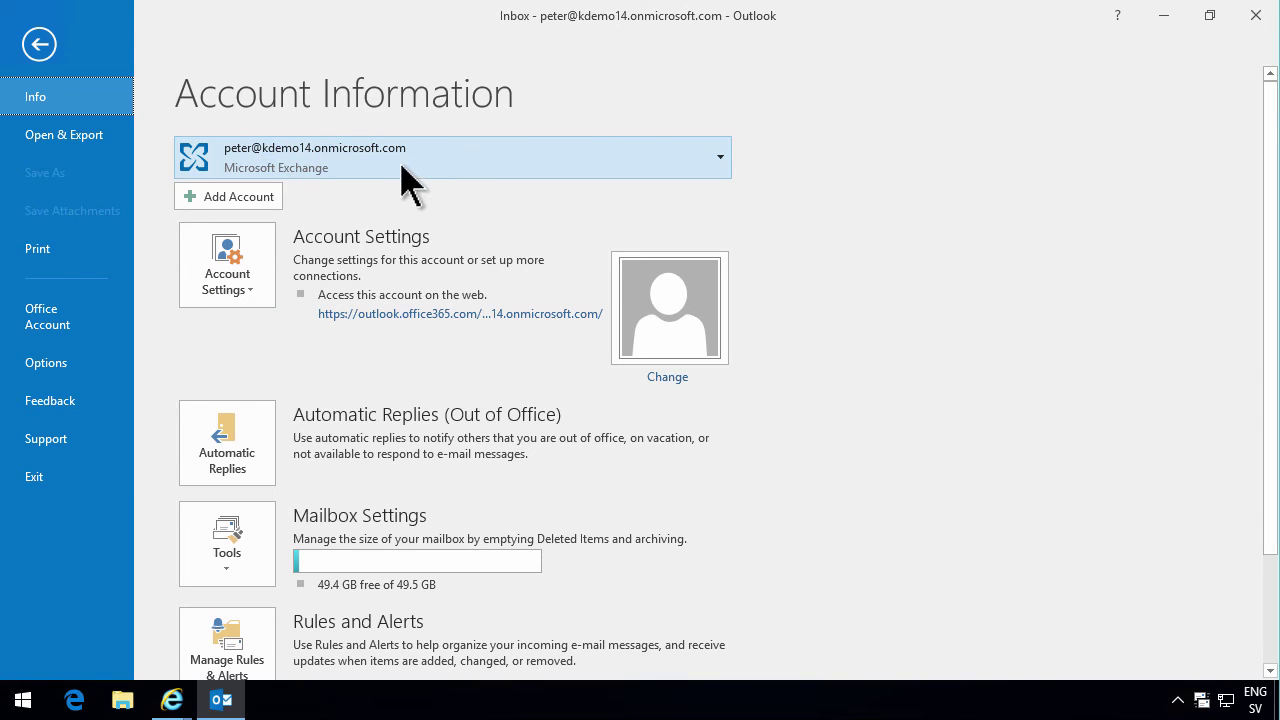
{"action": "left_click", "coordinate": [255, 280]}
{"action": "left_click", "coordinate": [236, 328]}
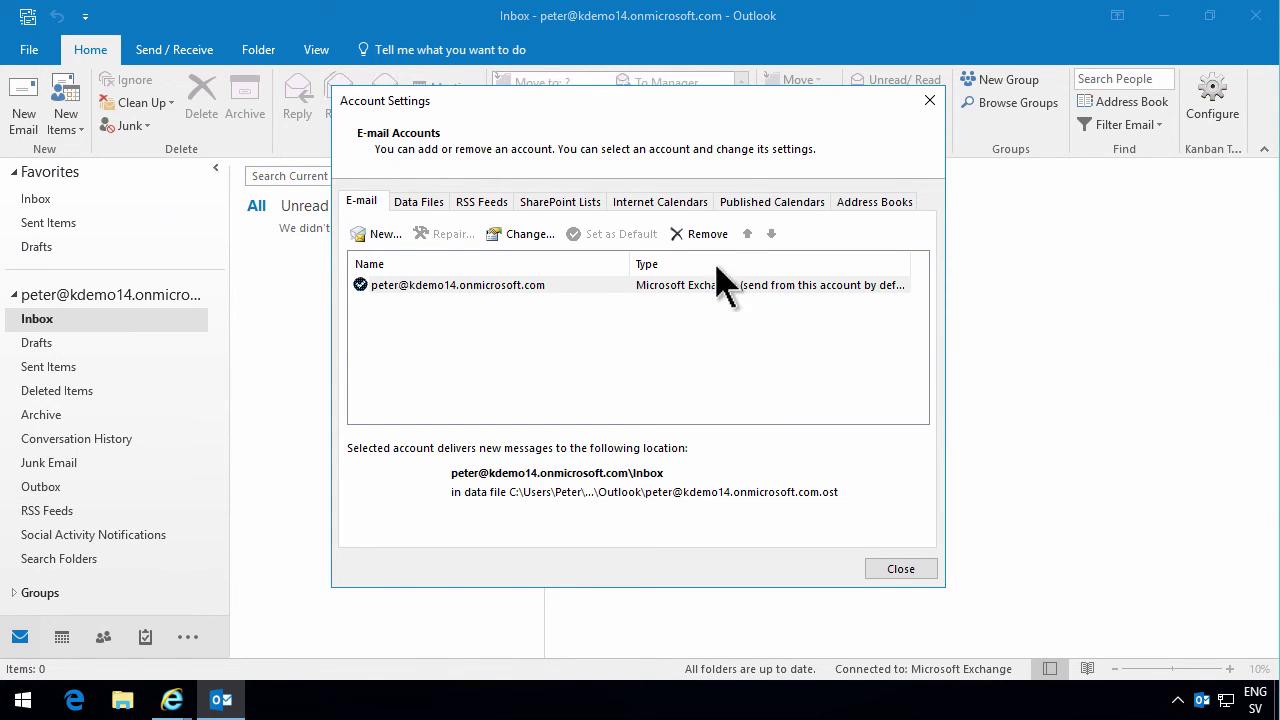
{"action": "left_click", "coordinate": [930, 102]}
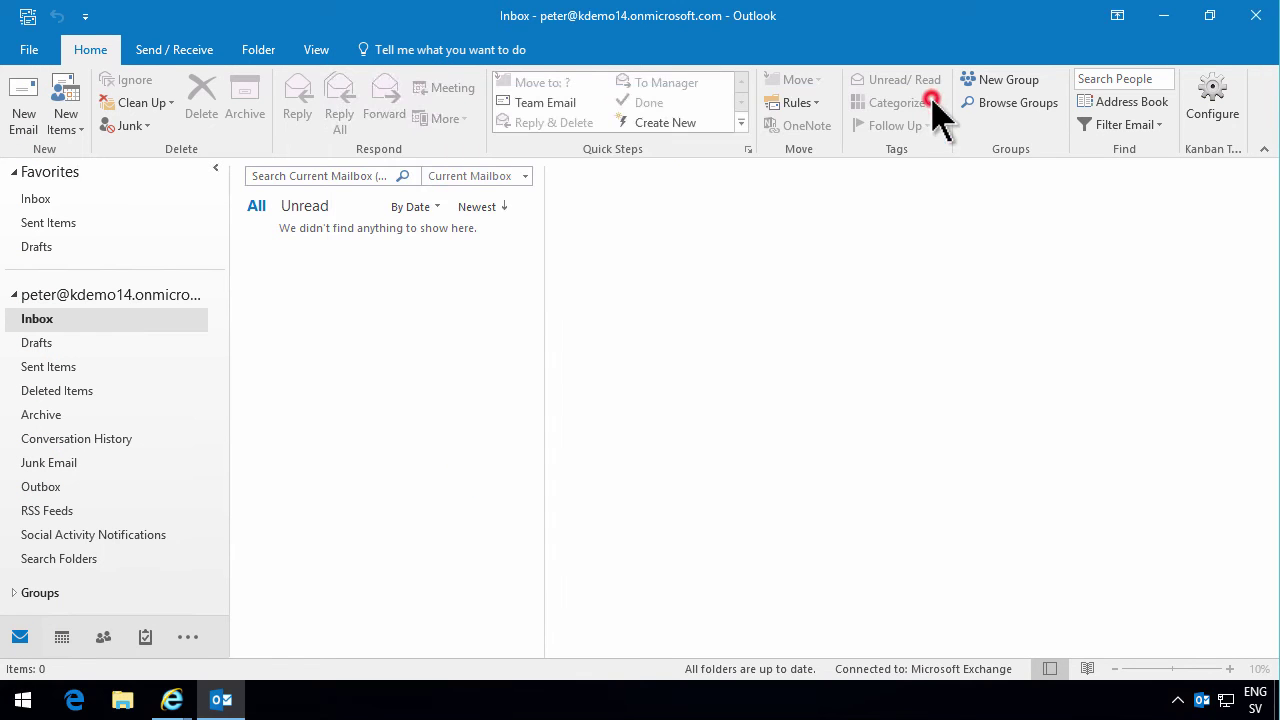
{"action": "left_click", "coordinate": [1262, 20]}
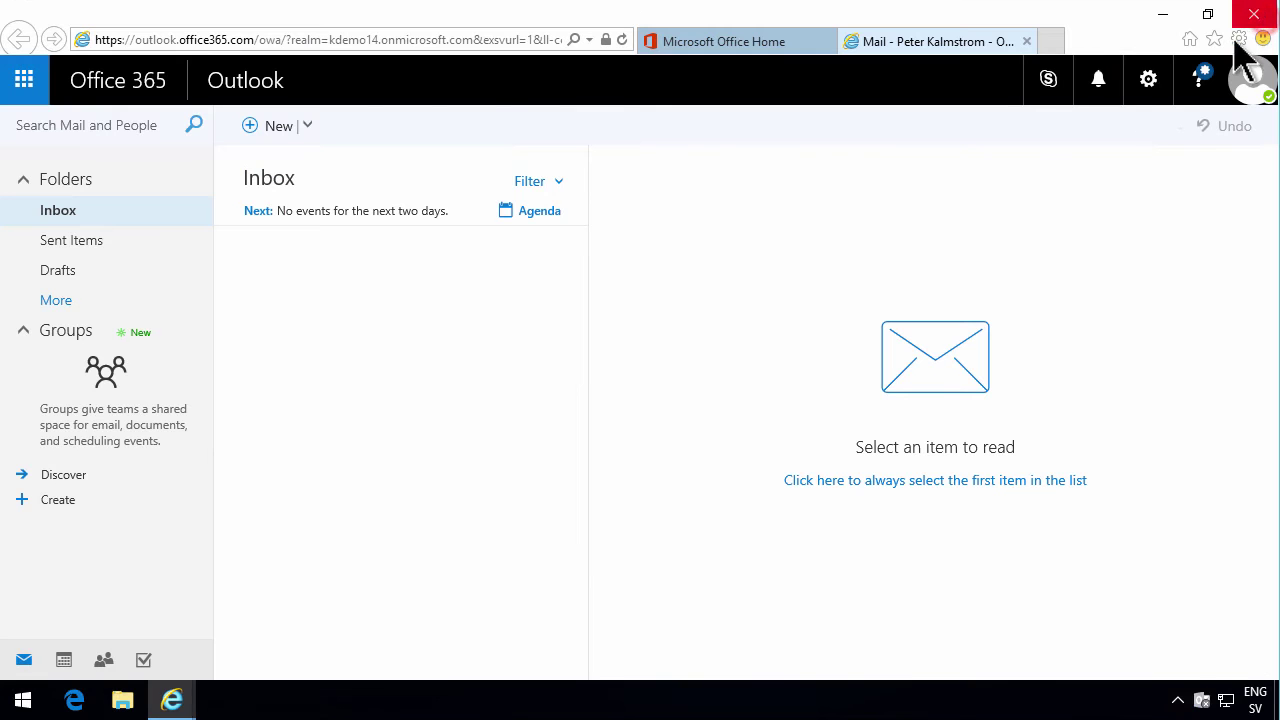
Open Control Panel by searching 'cont' from the Start menu
{"action": "left_click", "coordinate": [22, 702]}
{"action": "type", "text": "cont"}
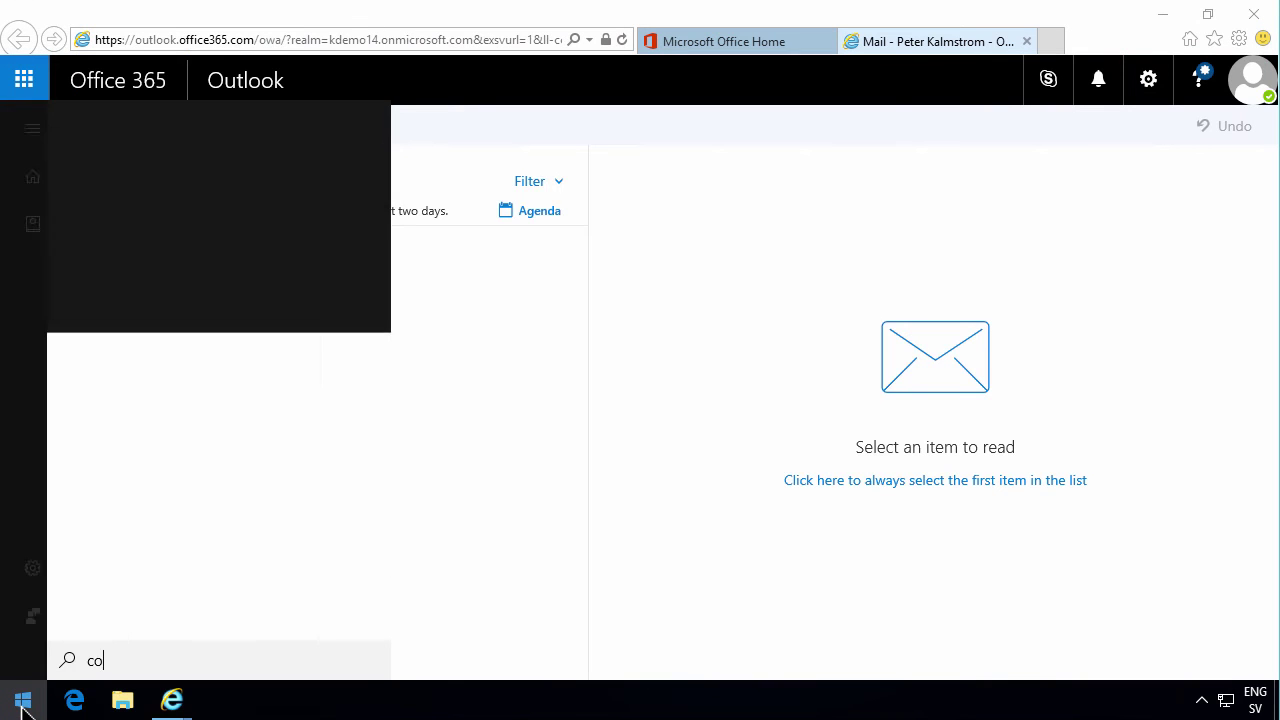
{"action": "left_click", "coordinate": [159, 210]}
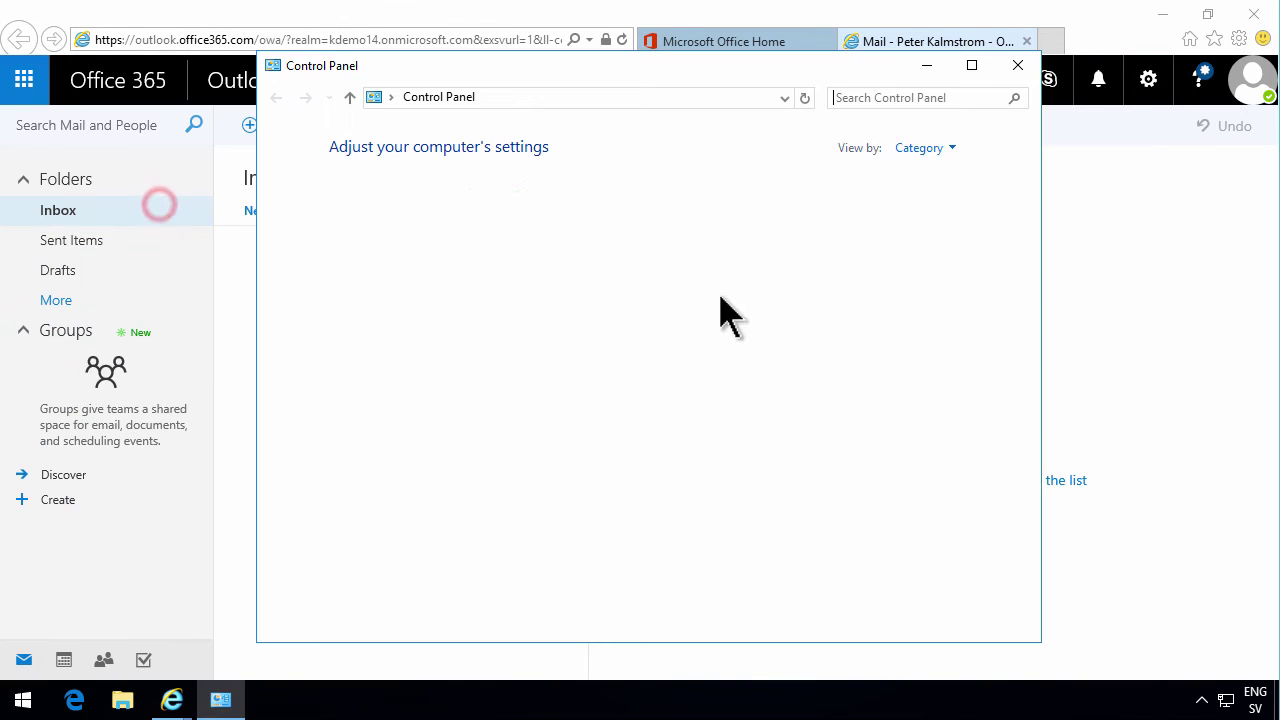
Search Control Panel for 'mail', open Mail (Microsoft Outlook 2016) and show its profiles
{"action": "left_click", "coordinate": [921, 100]}
{"action": "type", "text": "mail"}
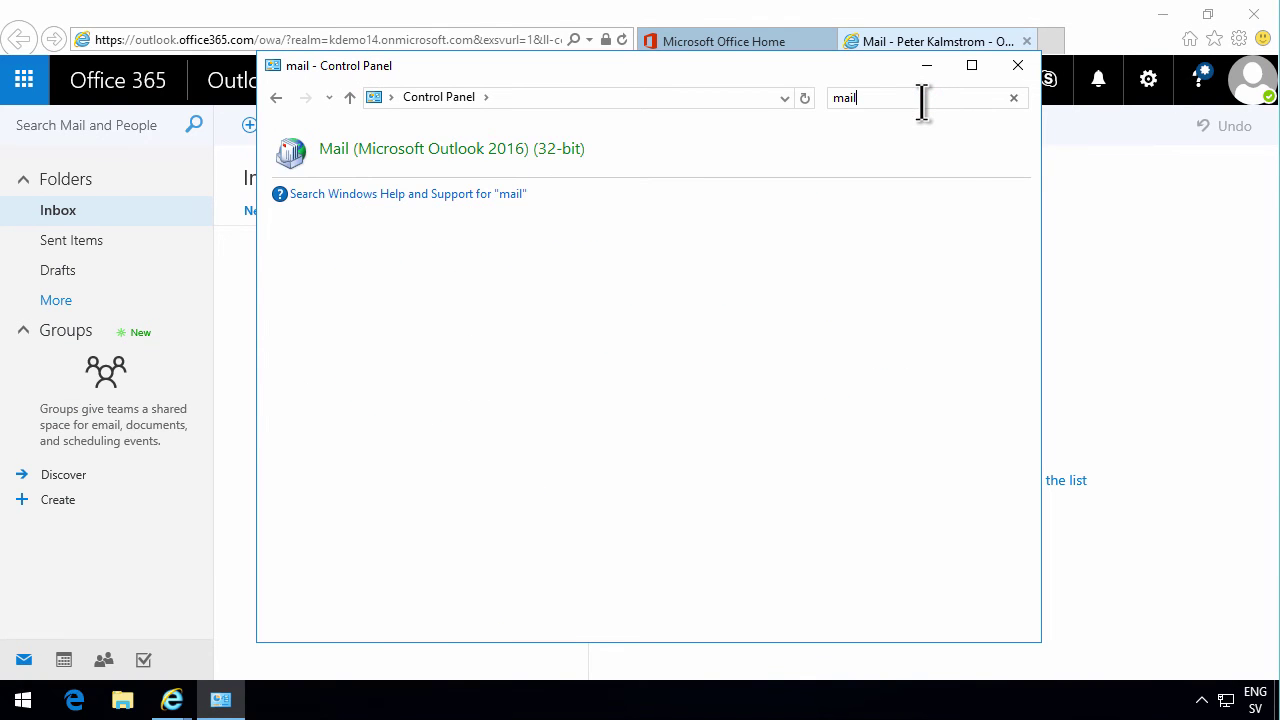
{"action": "left_click", "coordinate": [366, 160]}
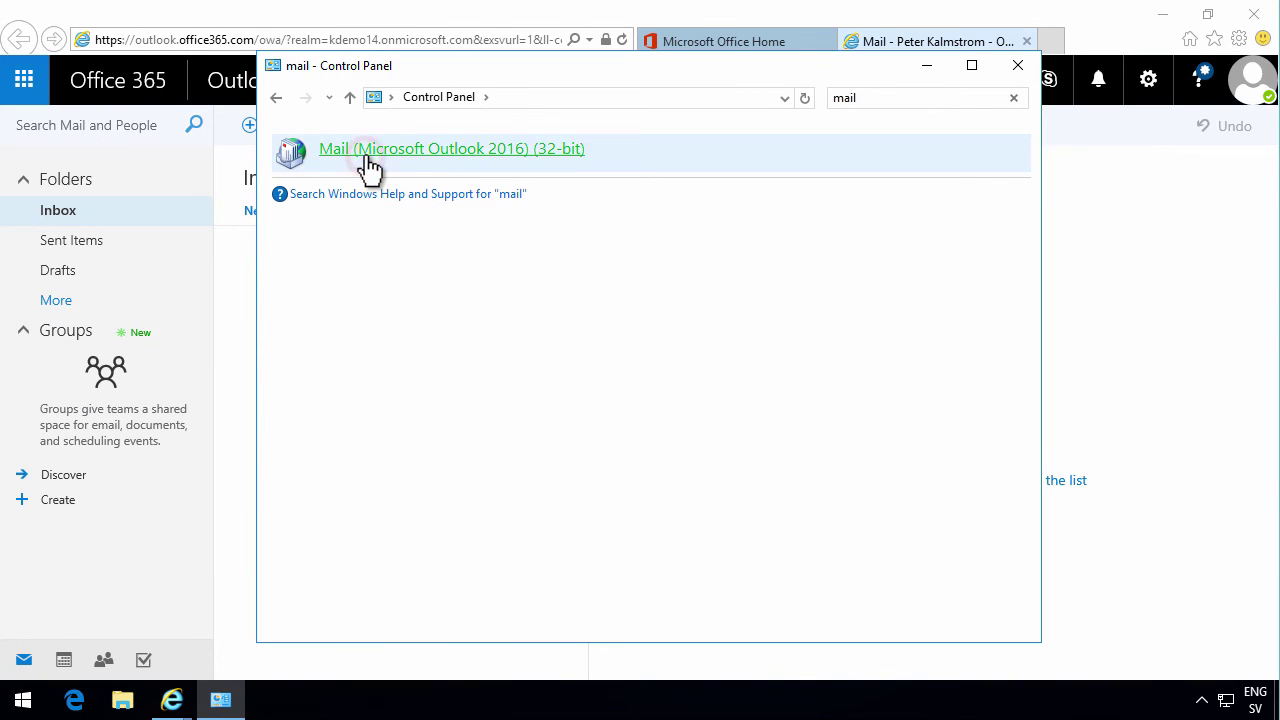
{"action": "left_click", "coordinate": [540, 377]}
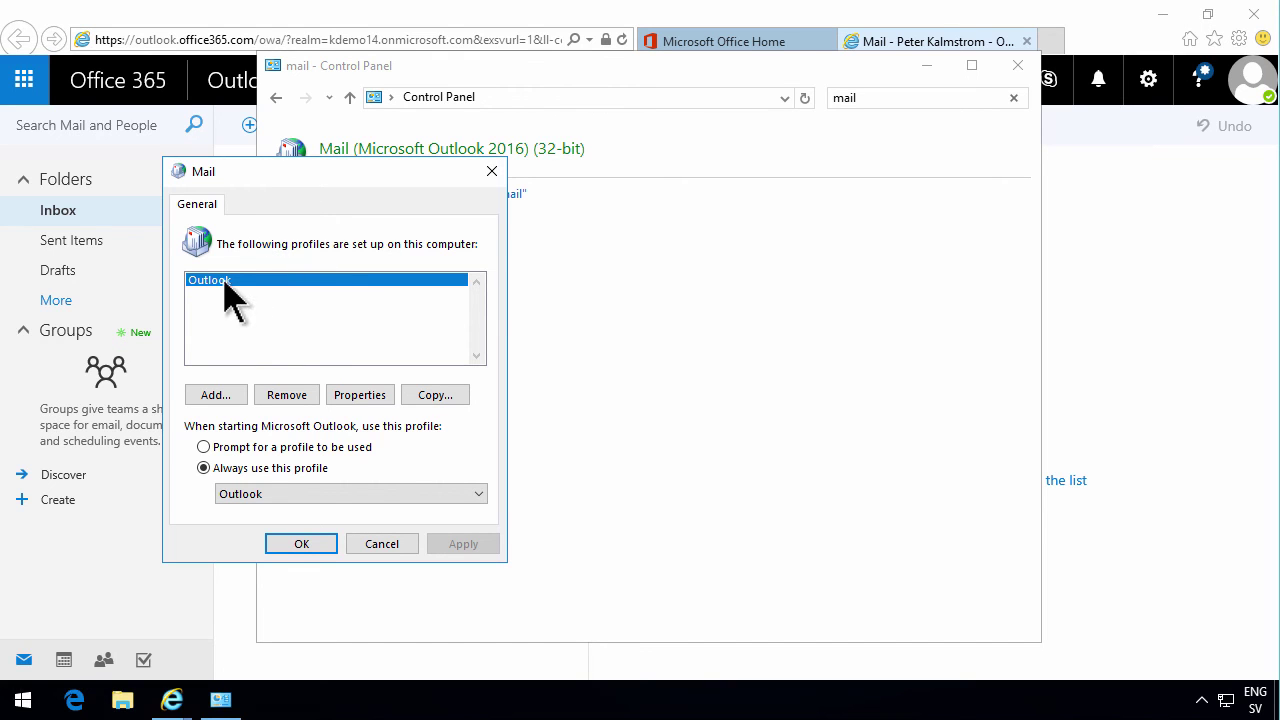
Open the Outlook profile's Properties, then E-mail Accounts, and Change the Exchange account
{"action": "left_click", "coordinate": [362, 395]}
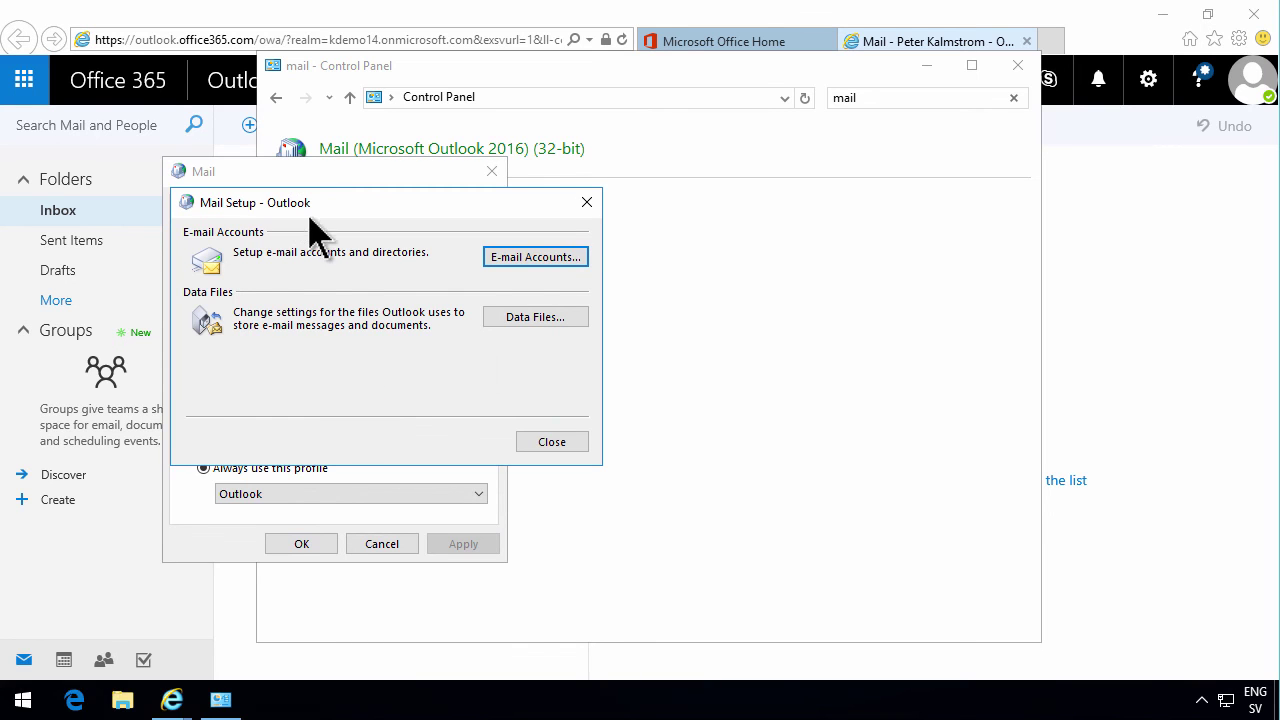
{"action": "left_click", "coordinate": [533, 257]}
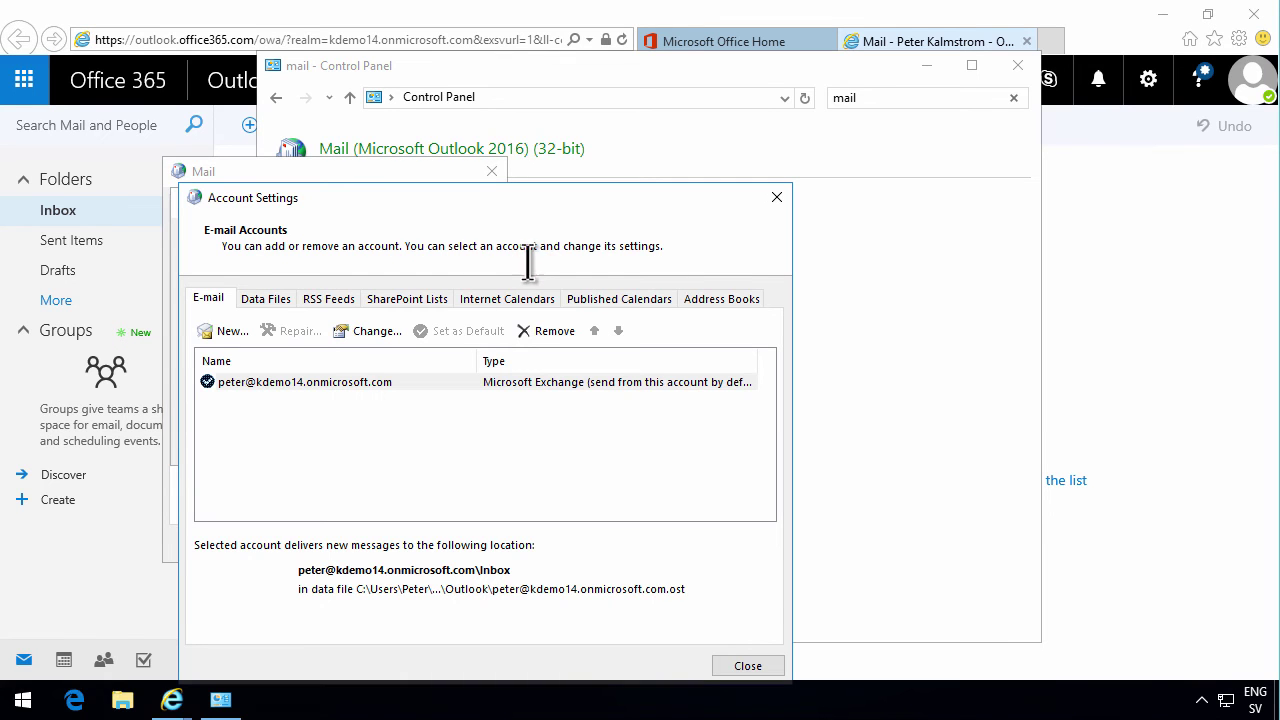
{"action": "left_click", "coordinate": [334, 386]}
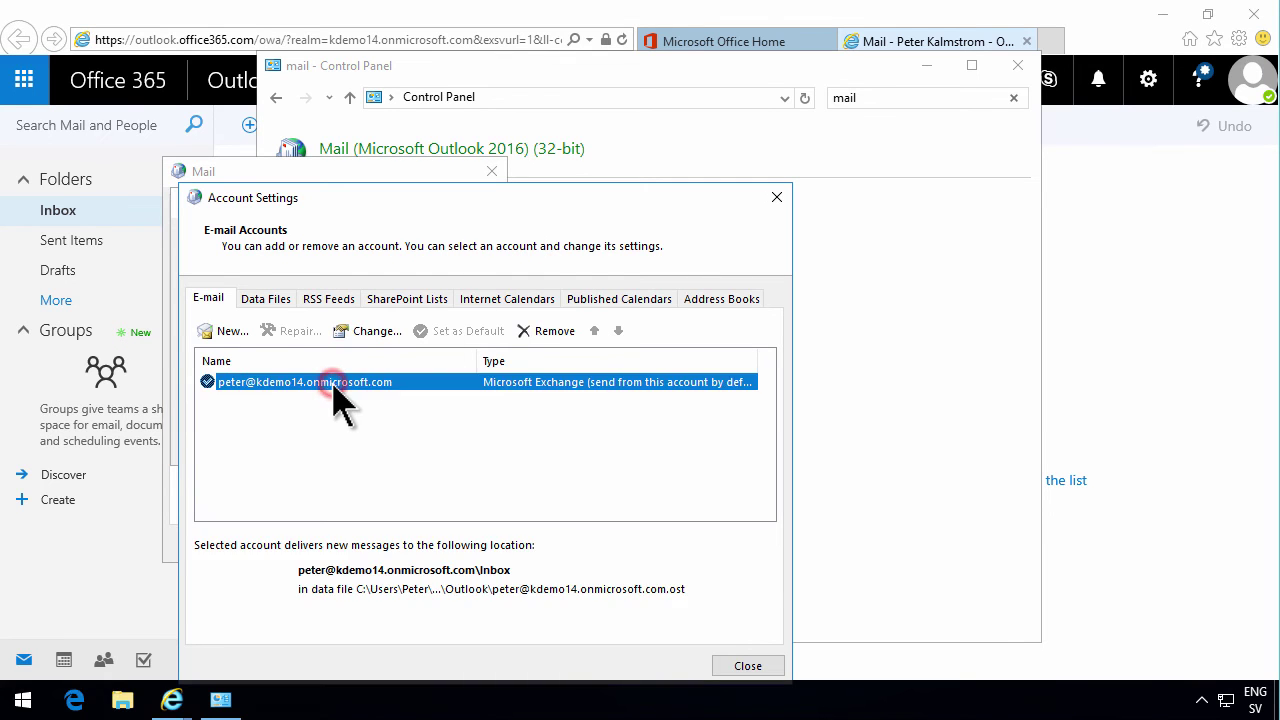
{"action": "left_click", "coordinate": [381, 328]}
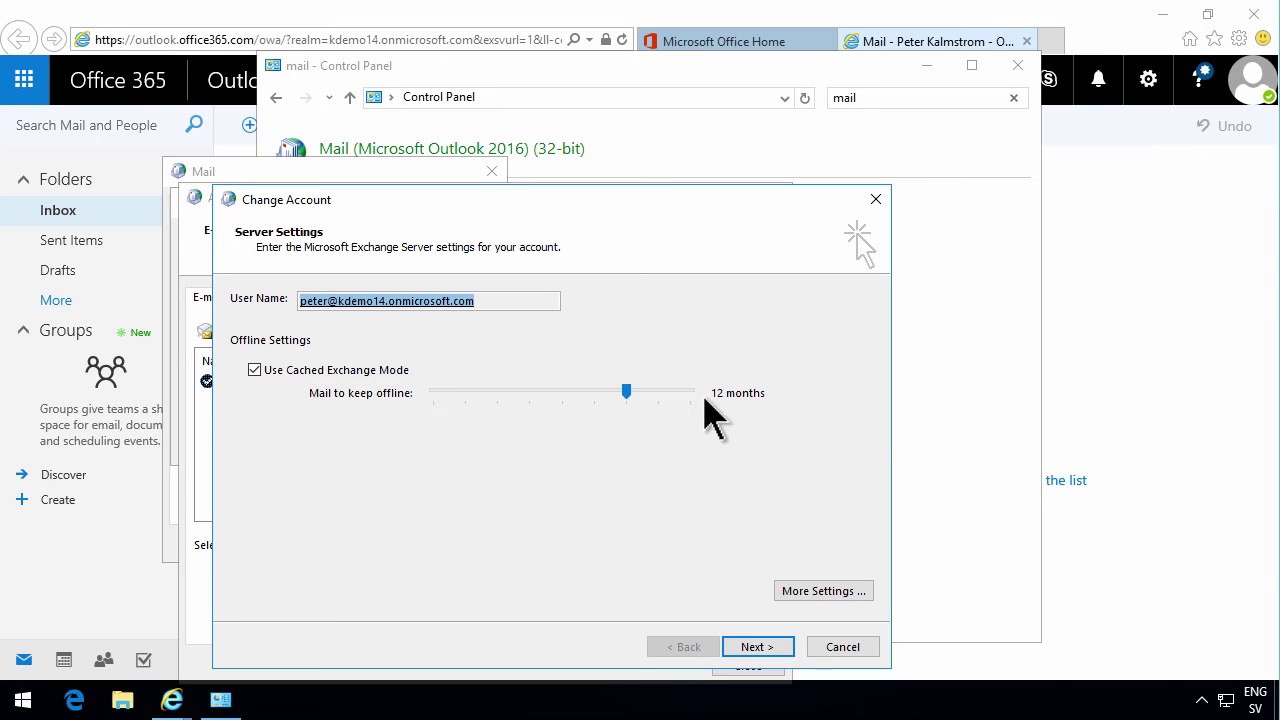
Try the offline mail slider, return it to 12 months, and open More Settings
{"action": "left_click_drag", "start_coordinate": [630, 391], "coordinate": [505, 393]}
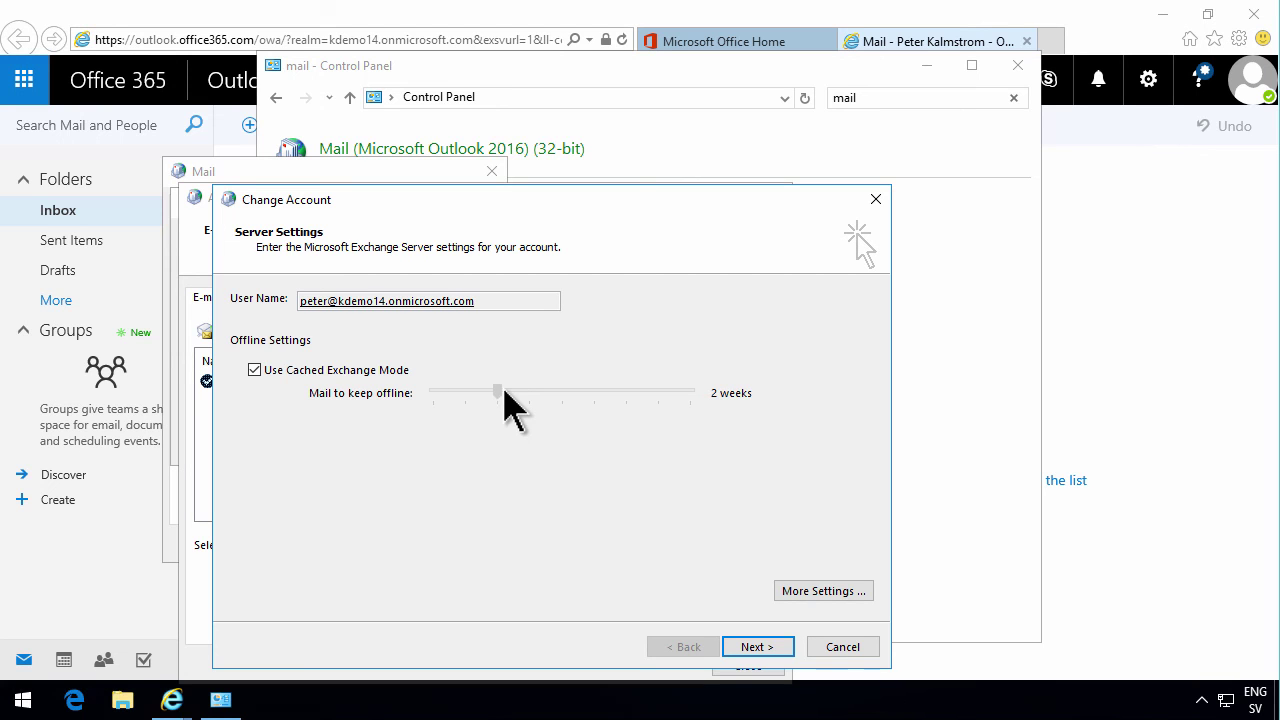
{"action": "left_click_drag", "start_coordinate": [505, 393], "coordinate": [629, 408]}
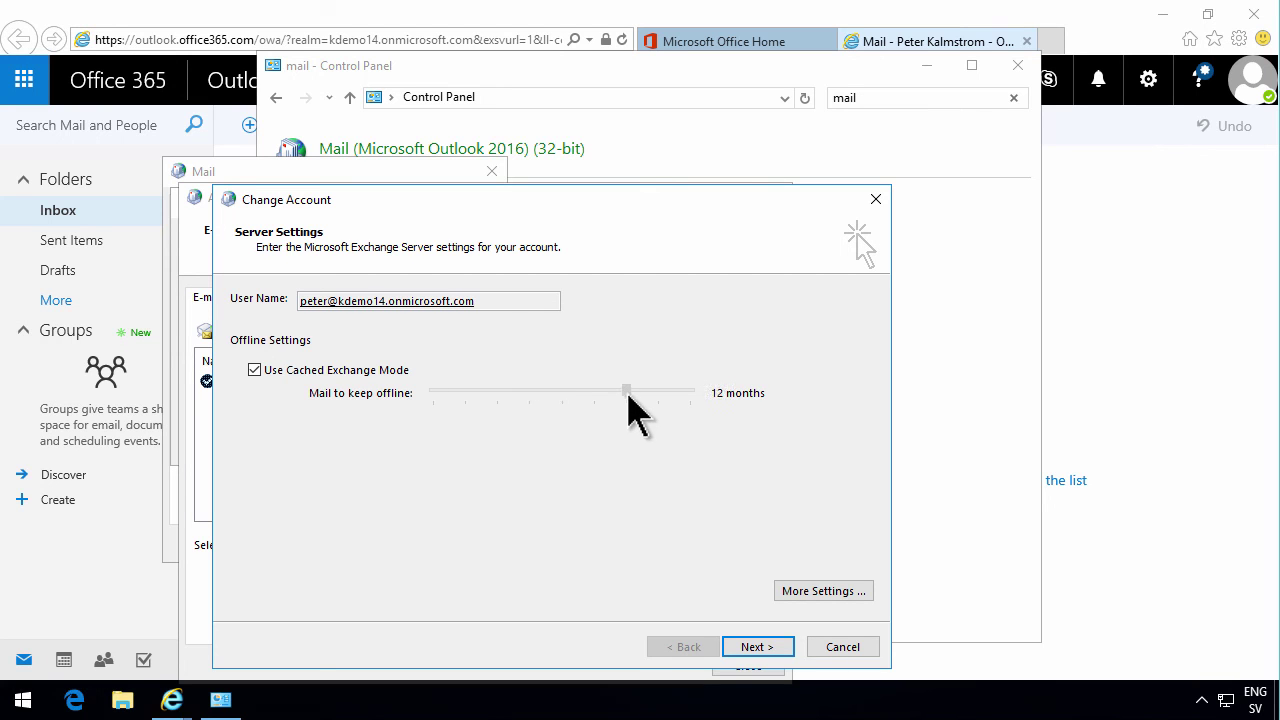
{"action": "left_click", "coordinate": [842, 591]}
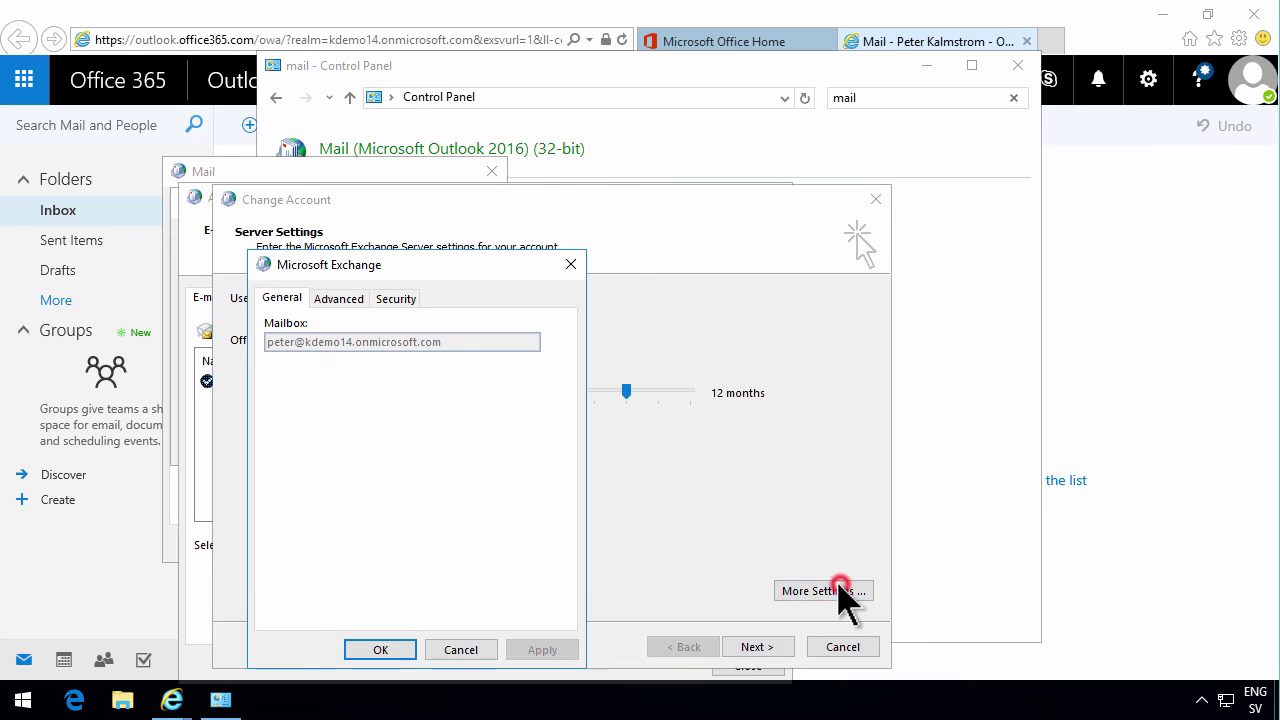
Inspect the Advanced and Security tabs of the Exchange settings and cancel without changes
{"action": "left_click", "coordinate": [338, 300]}
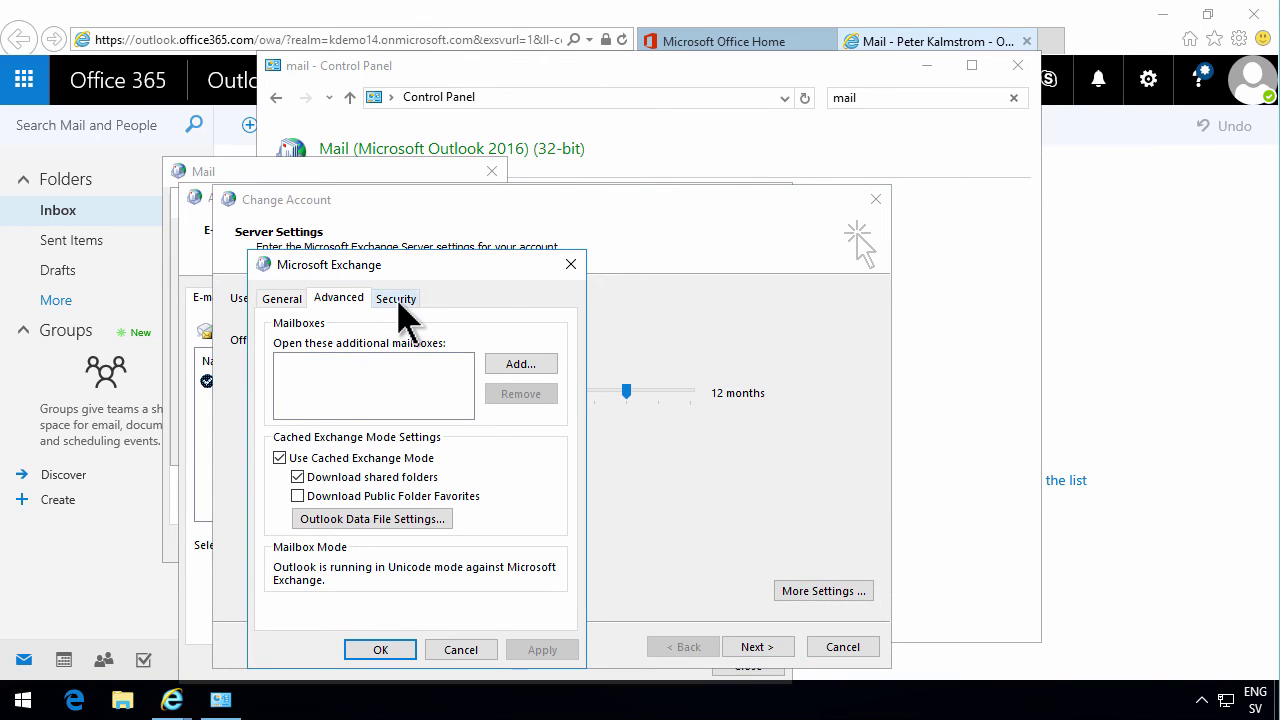
{"action": "left_click", "coordinate": [398, 301]}
{"action": "left_click", "coordinate": [340, 298]}
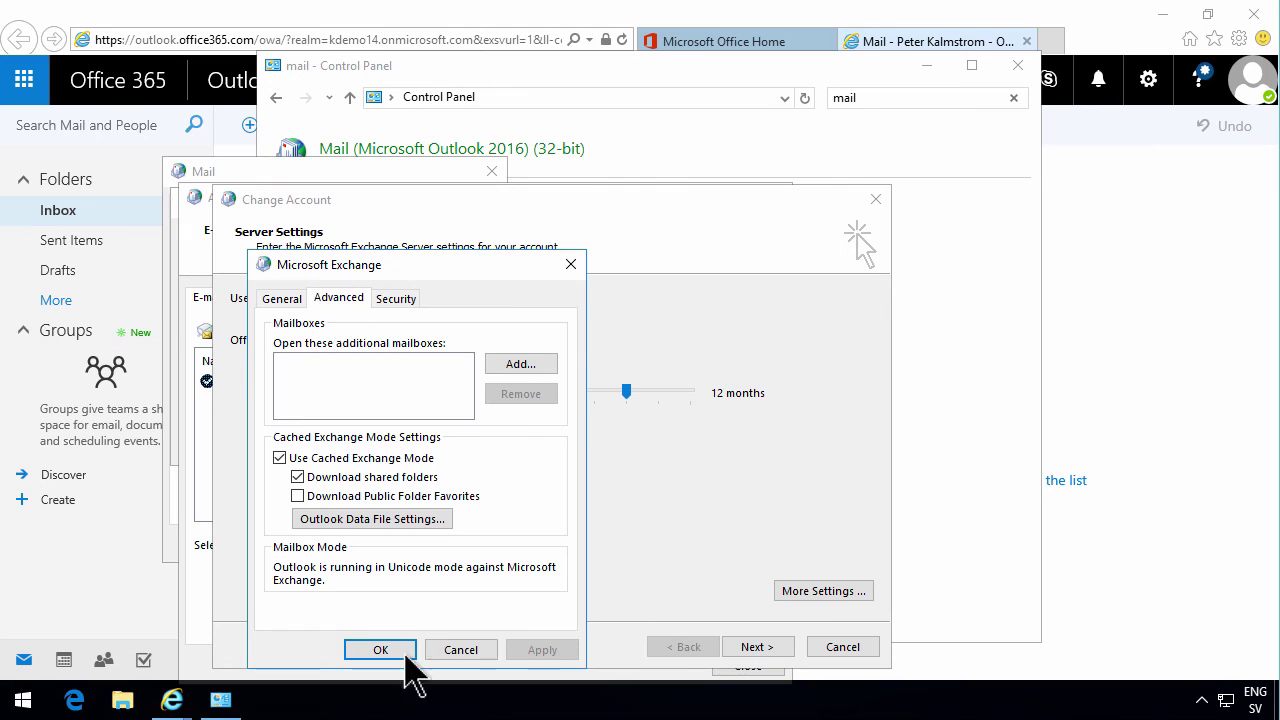
{"action": "left_click", "coordinate": [443, 648]}
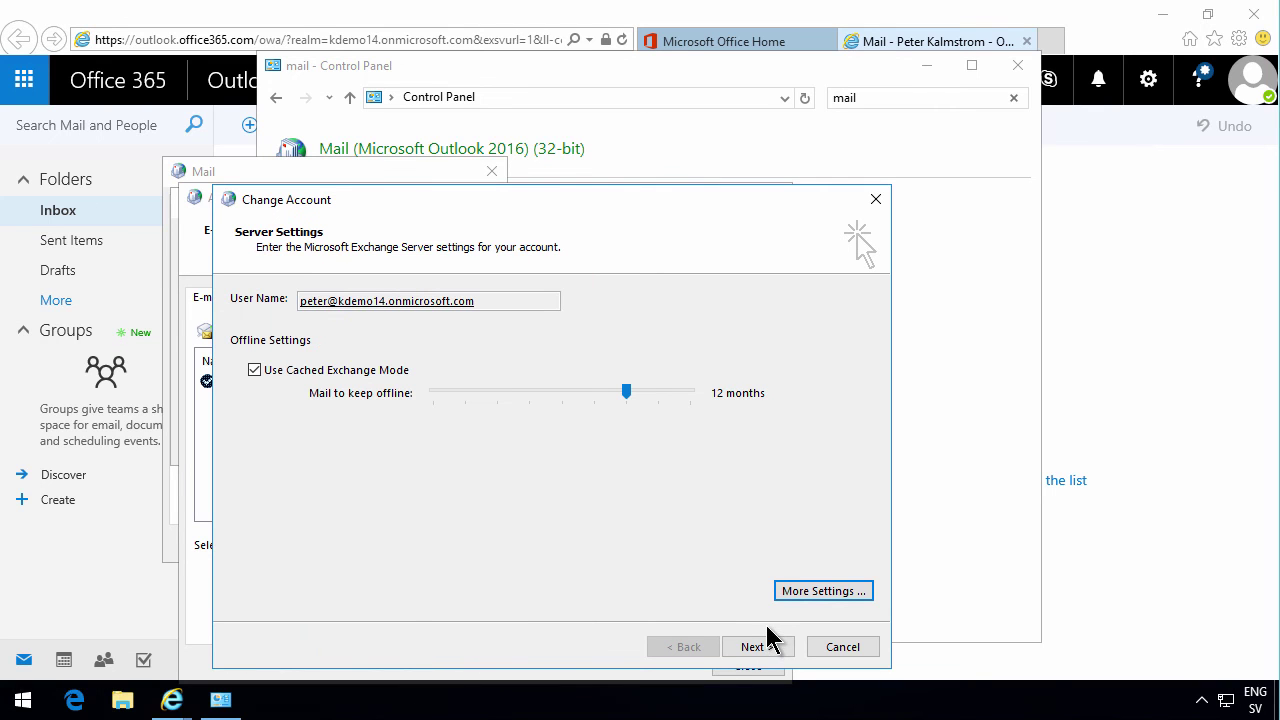
Finish the account change and close Account Settings and the profile's Mail Setup
{"action": "left_click", "coordinate": [769, 650]}
{"action": "left_click", "coordinate": [767, 651]}
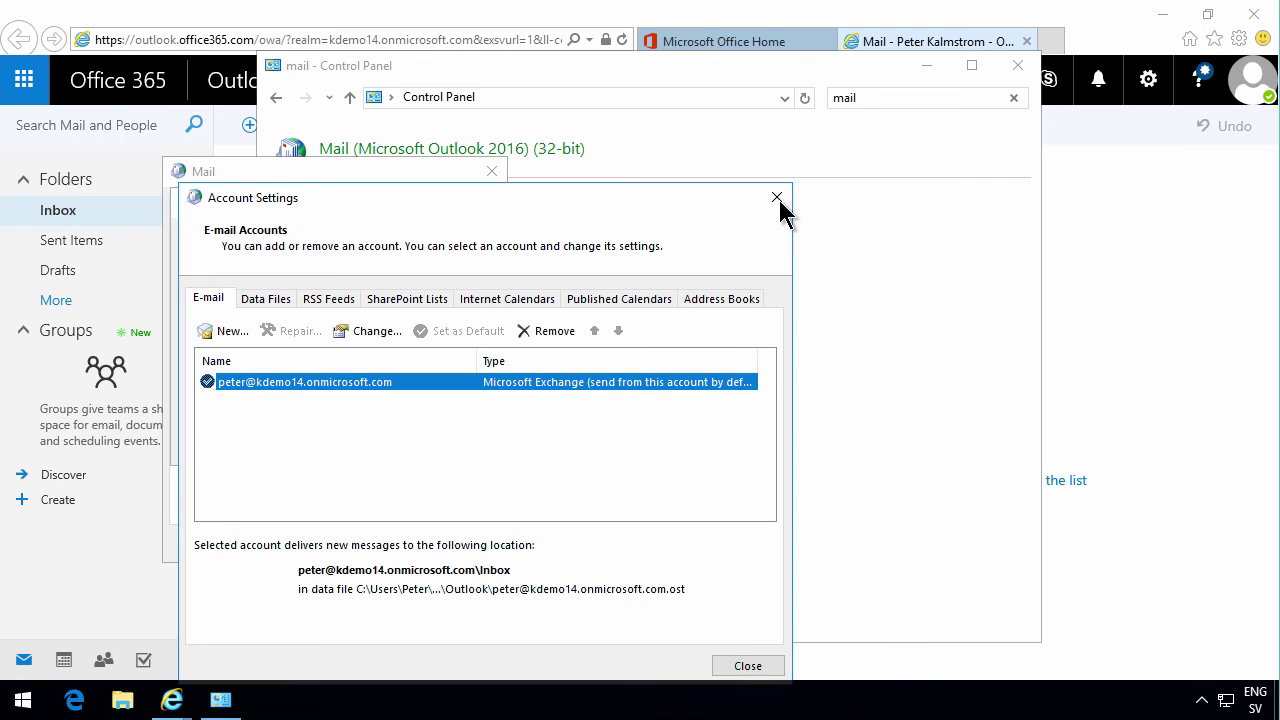
{"action": "left_click", "coordinate": [778, 197]}
{"action": "left_click", "coordinate": [551, 440]}
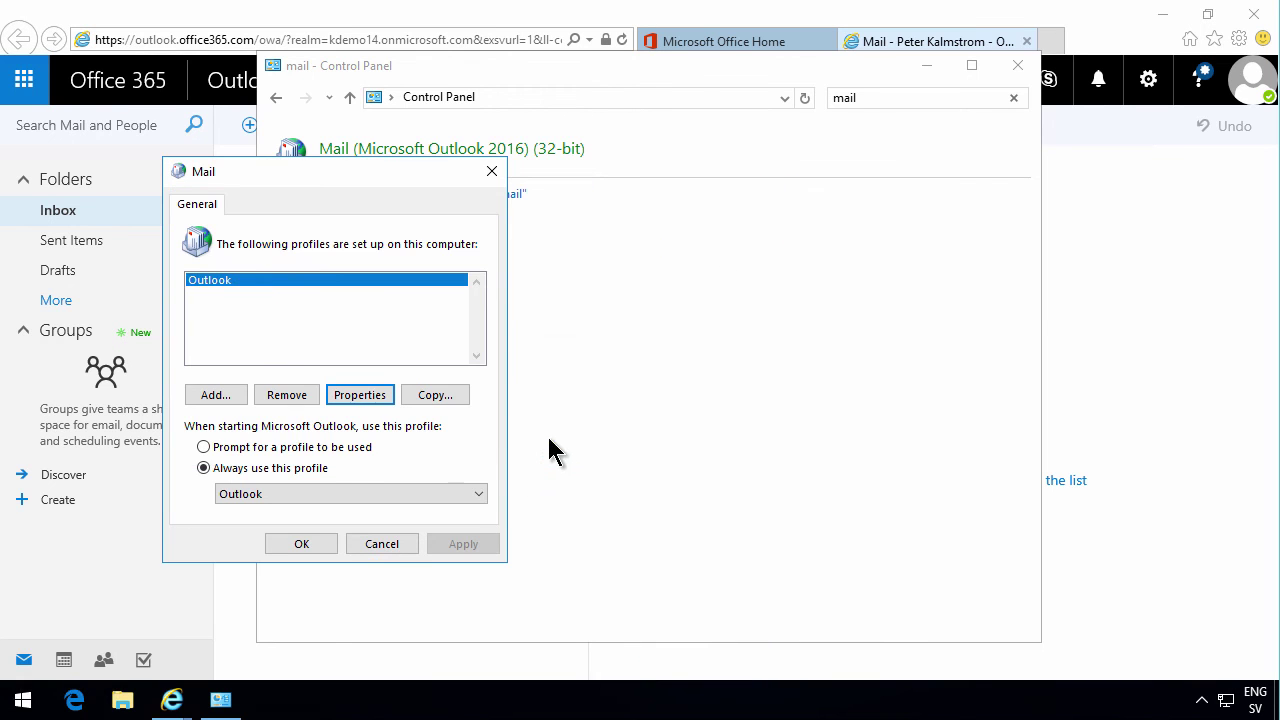